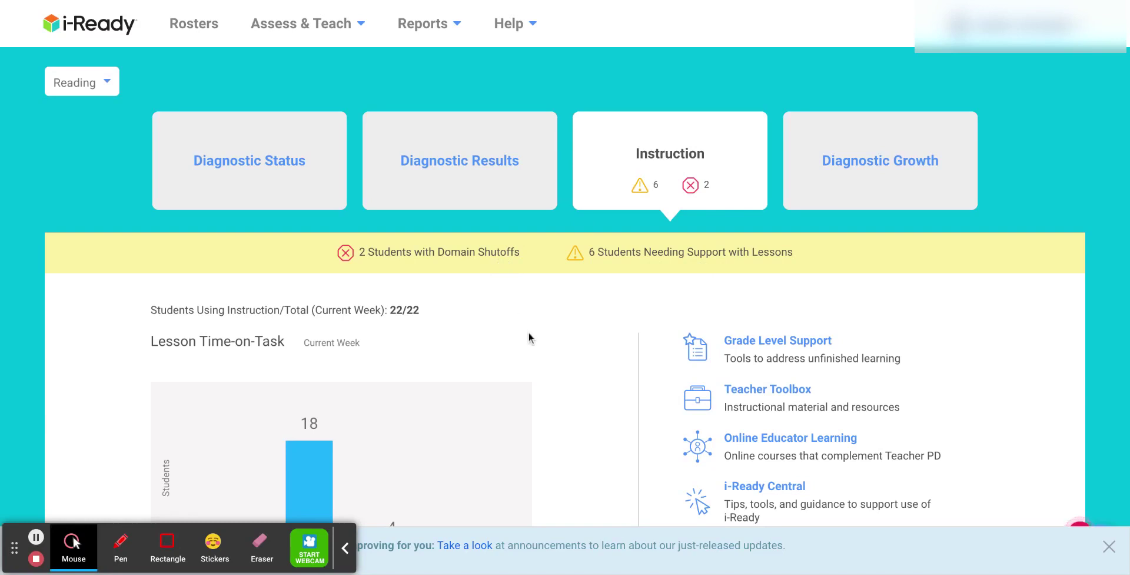
- Open Monitor Personalized Instruction and scroll to the per-student table of time-on-task, pass rates and alerts
scroll(529, 338, down, 4)
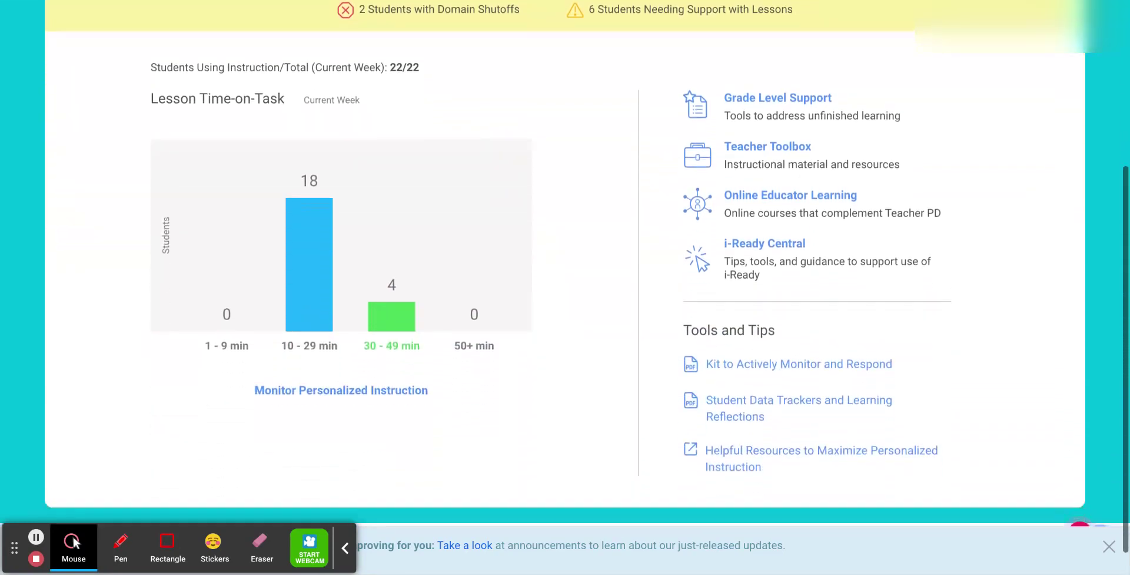
scroll(387, 369, down, 1)
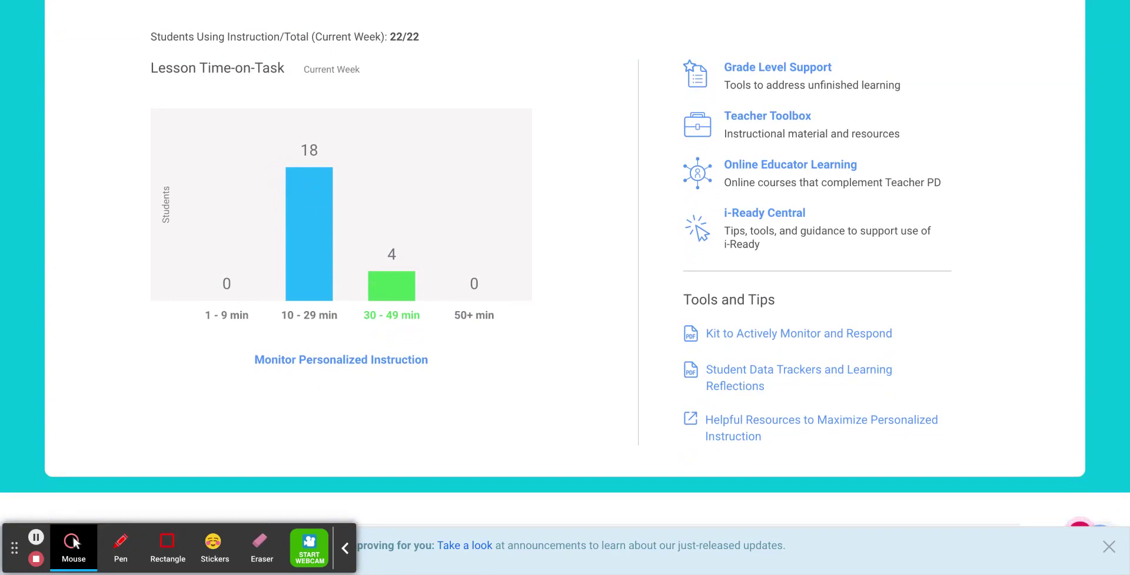
click(324, 362)
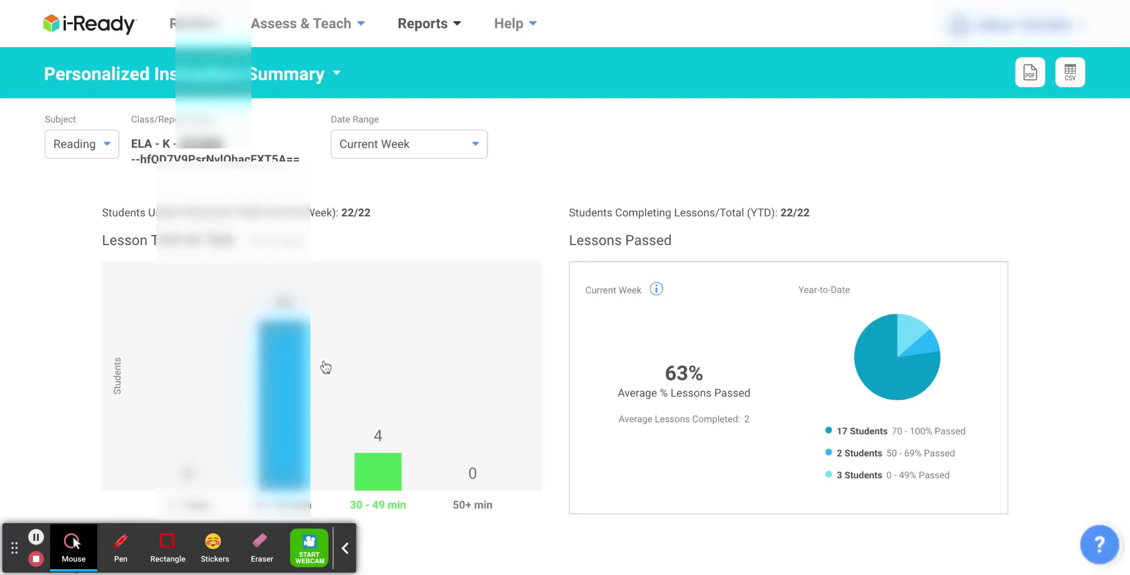
scroll(36, 343, down, 1)
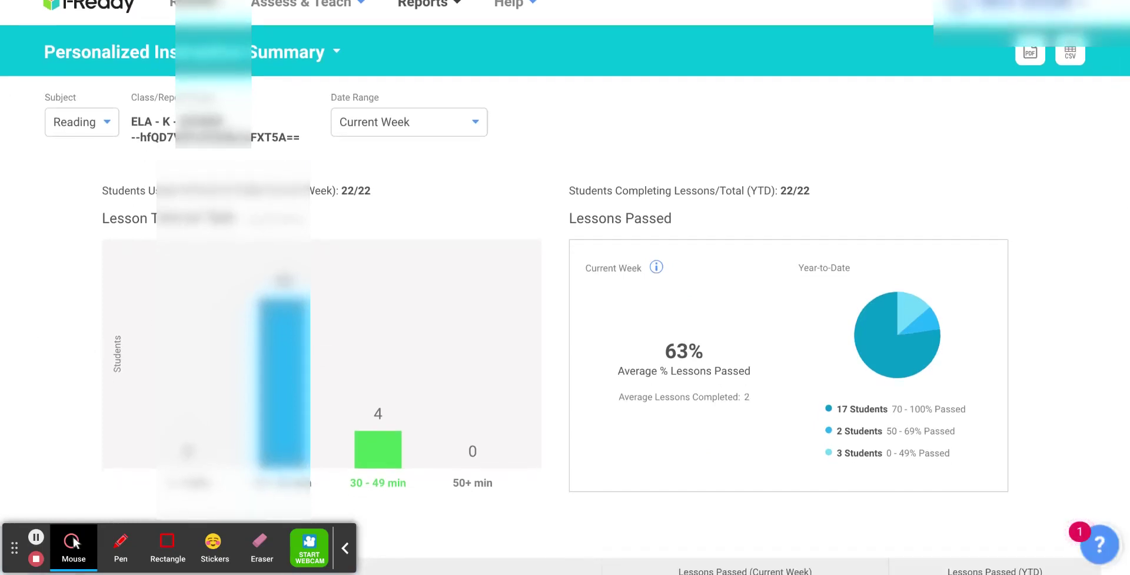
scroll(565, 288, down, 4)
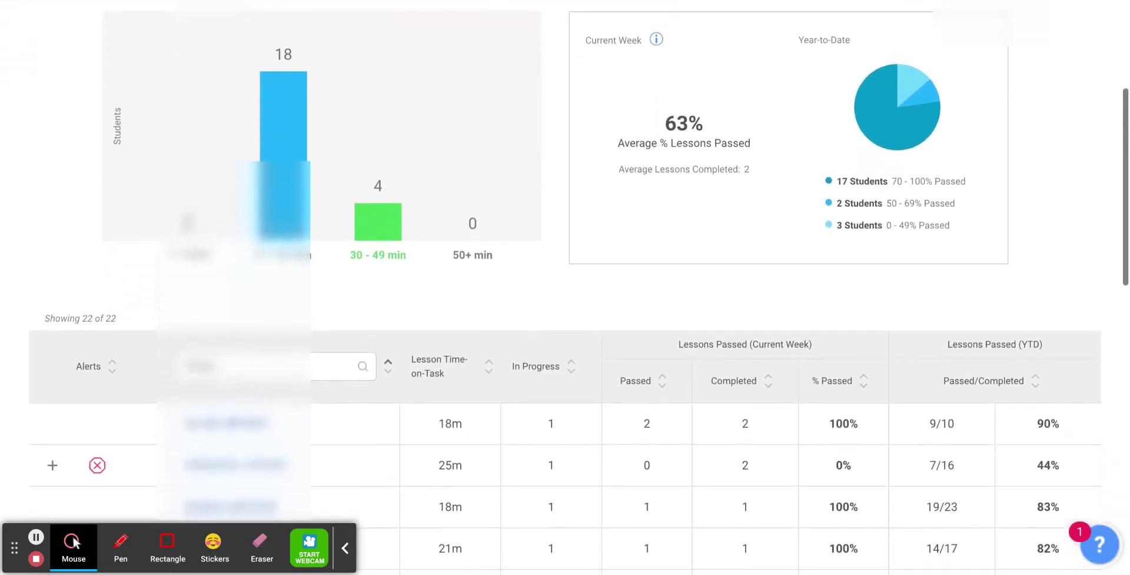
scroll(566, 287, down, 3)
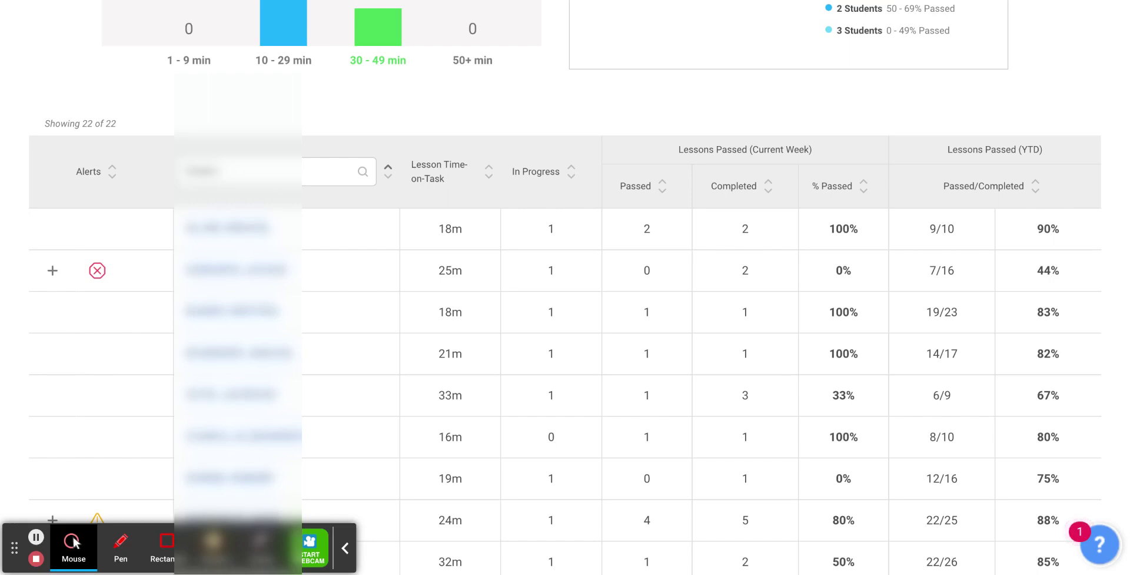
scroll(97, 401, down, 2)
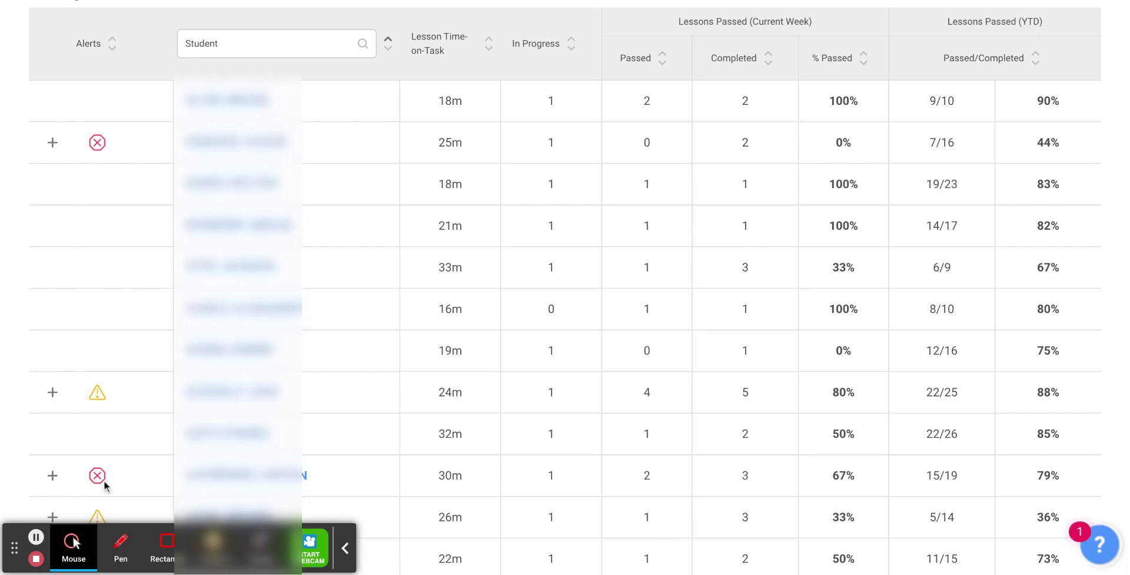
scroll(106, 484, down, 1)
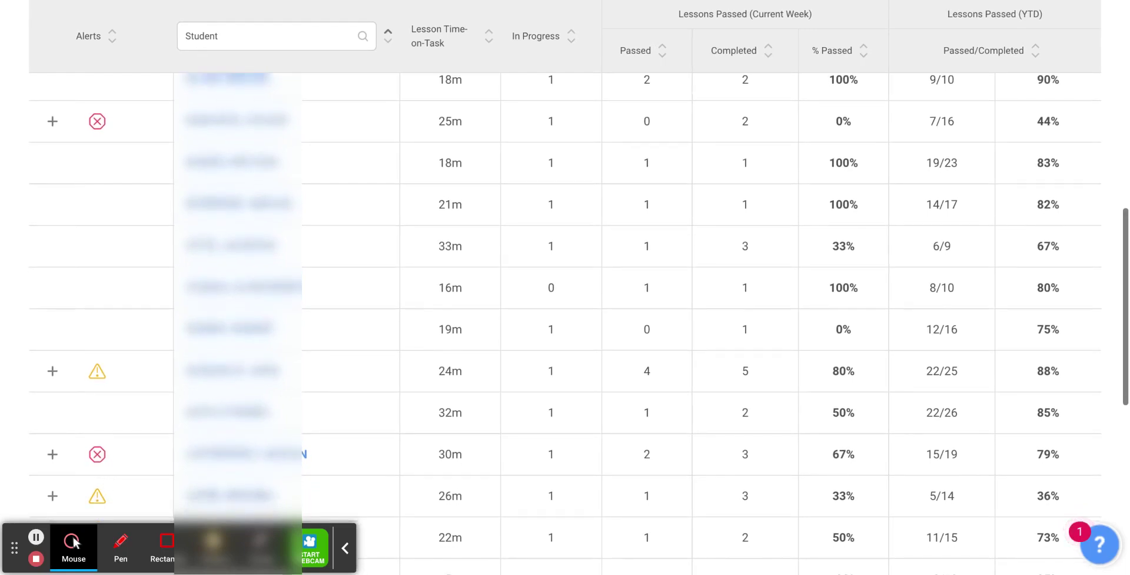
- Read a flagged student's domain shutoff alert, then open that student's Reading report showing Phonological Awareness off
click(93, 458)
click(51, 455)
scroll(49, 460, down, 2)
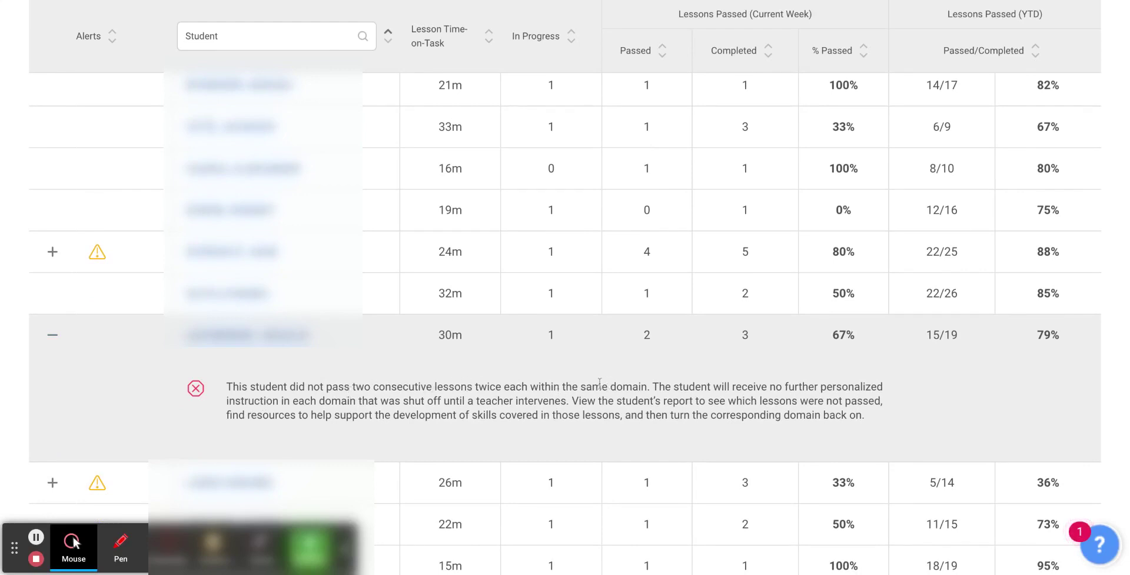
click(57, 334)
click(235, 335)
scroll(235, 343, down, 3)
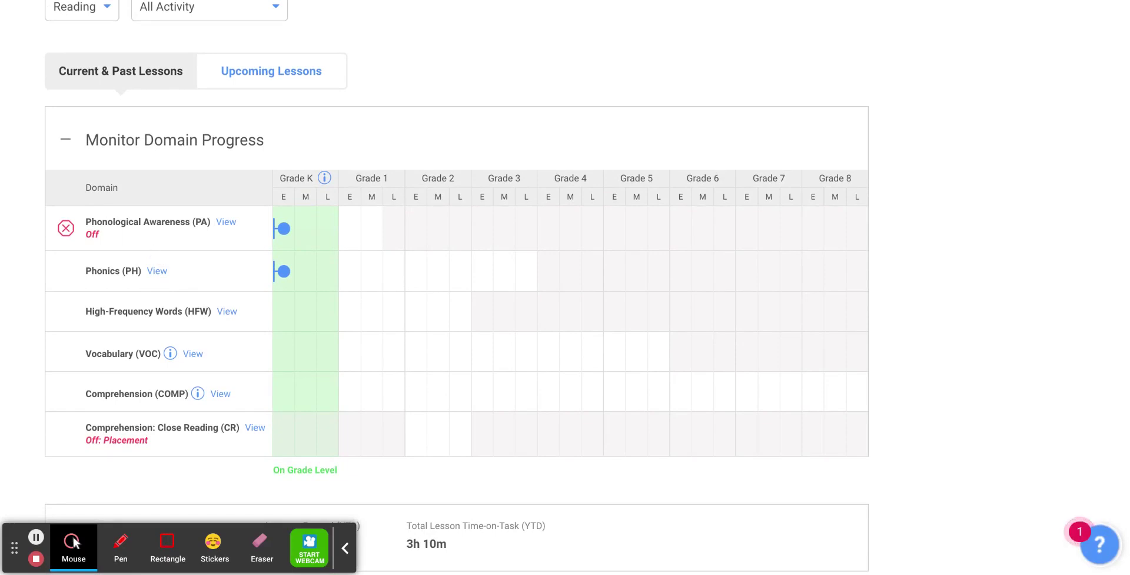
scroll(457, 288, down, 2)
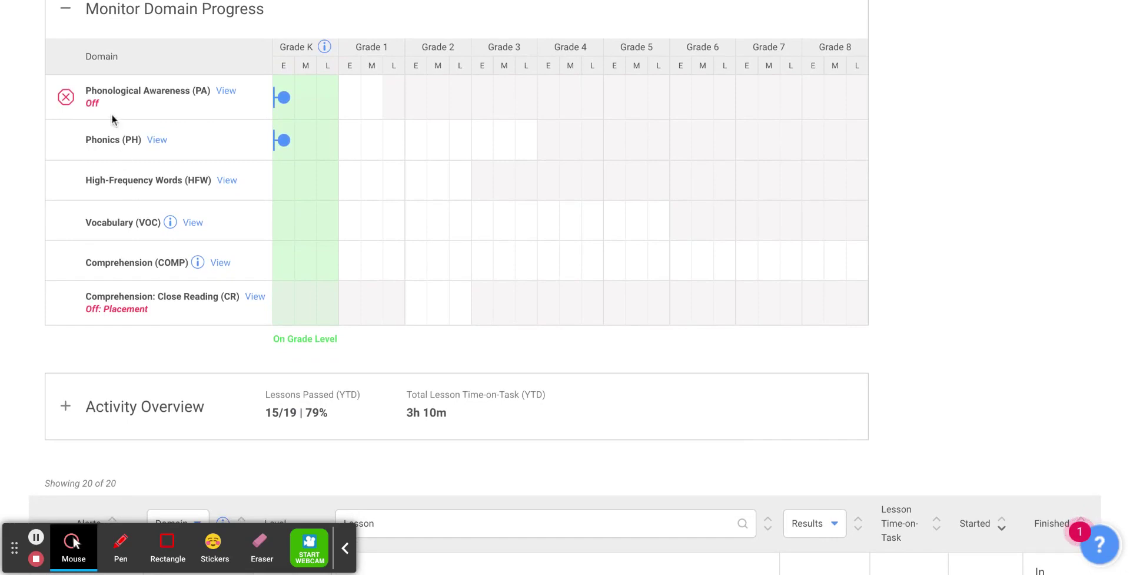
scroll(114, 120, down, 1)
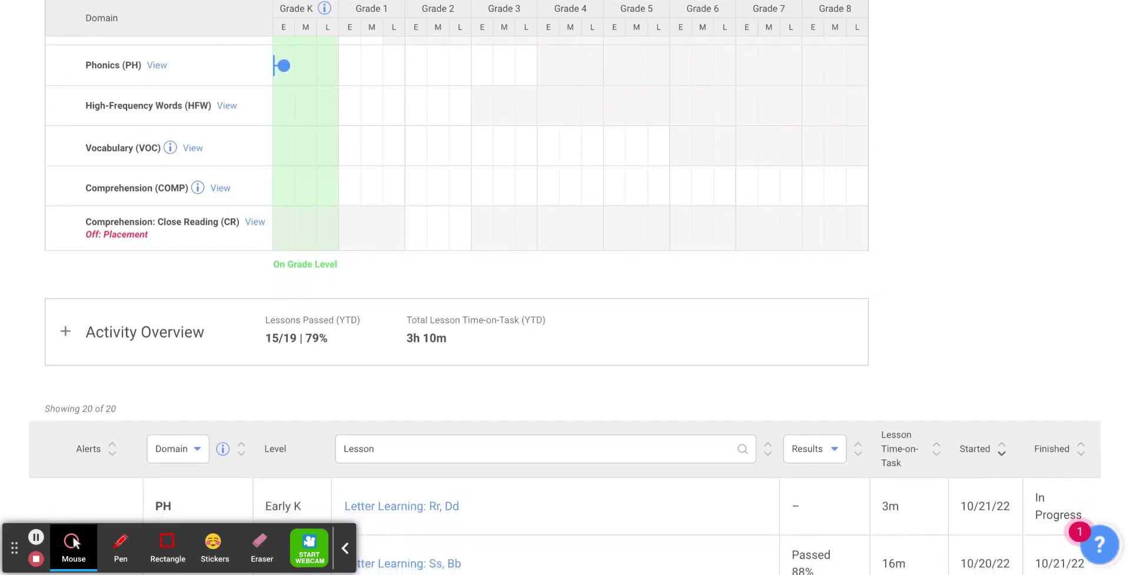
scroll(565, 294, down, 4)
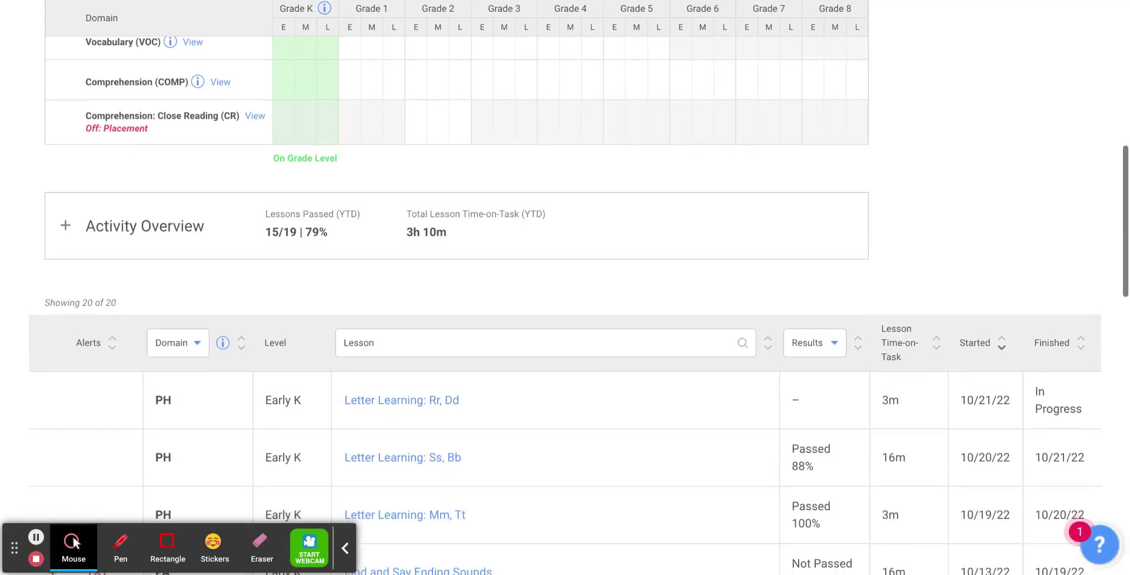
- Expand the red shutoff alert on the failed Find and Say Ending Sounds lesson row
scroll(566, 295, down, 4)
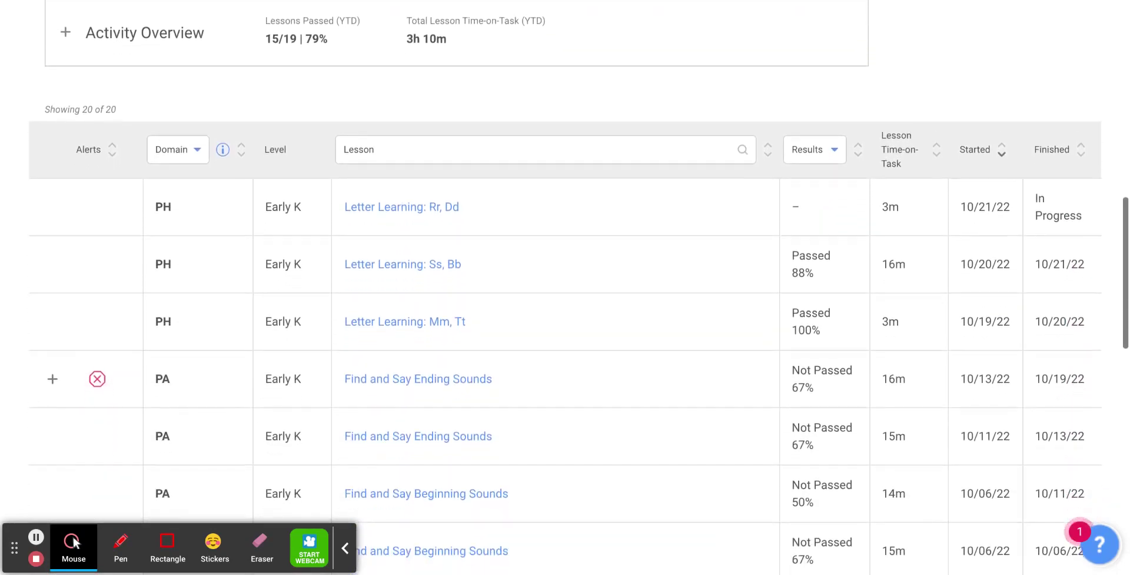
scroll(234, 168, down, 4)
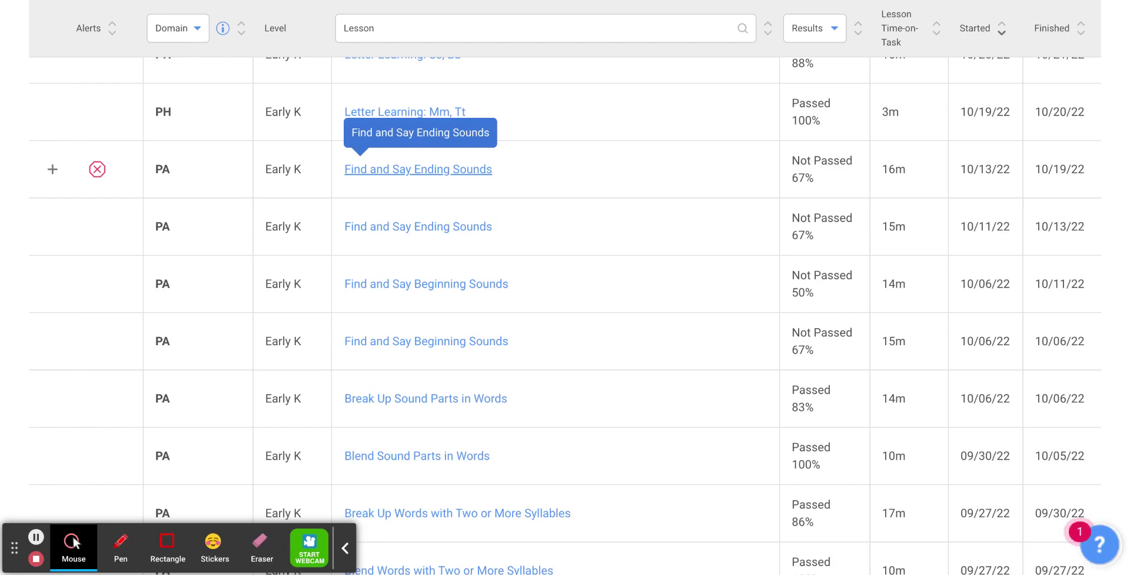
scroll(566, 312, down, 5)
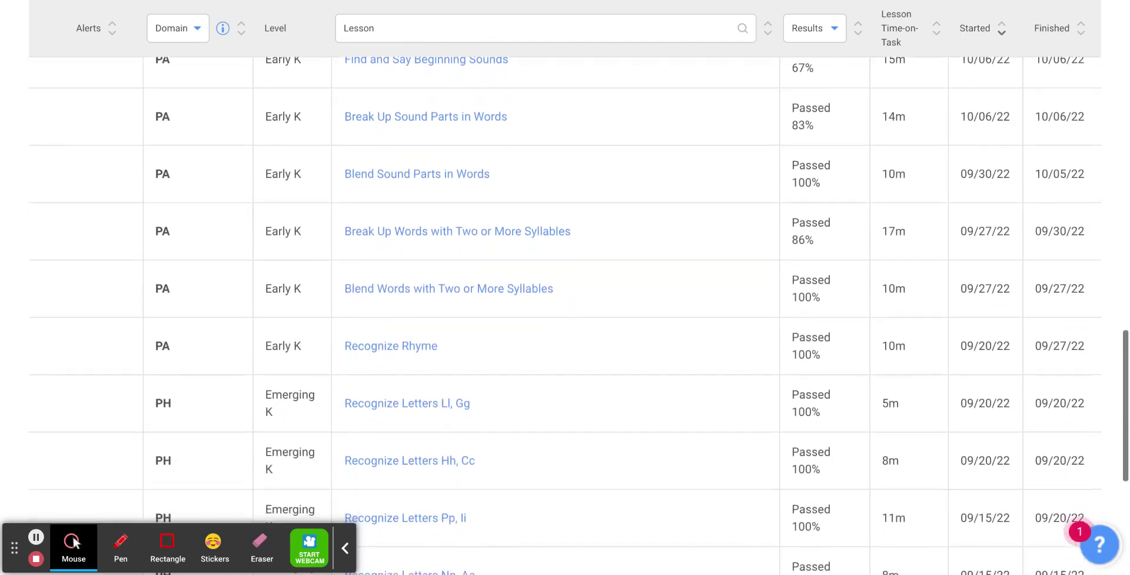
scroll(565, 312, up, 6)
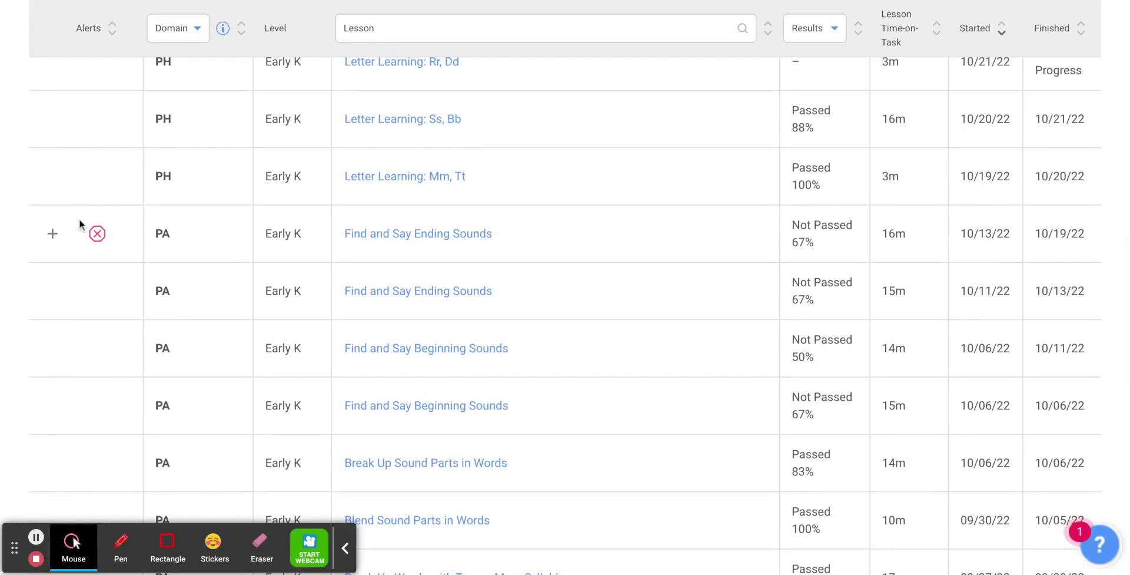
click(53, 234)
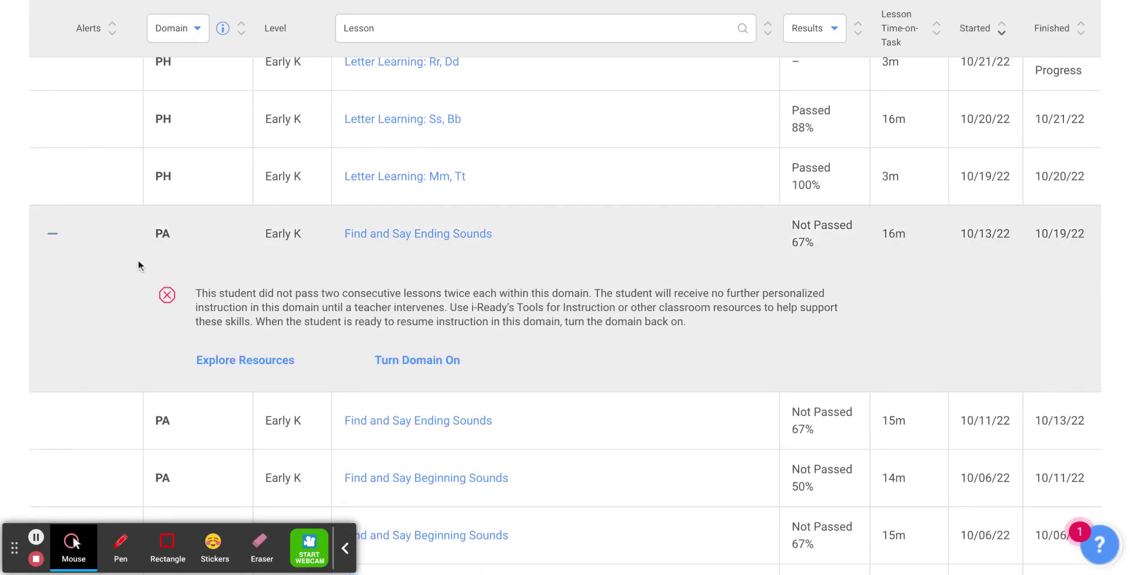
click(52, 234)
click(55, 236)
- Go to Explore Resources and browse the Phonological Awareness resources, Substitute Phonemes (K) through Blend Phonemes (grade 1)
click(248, 363)
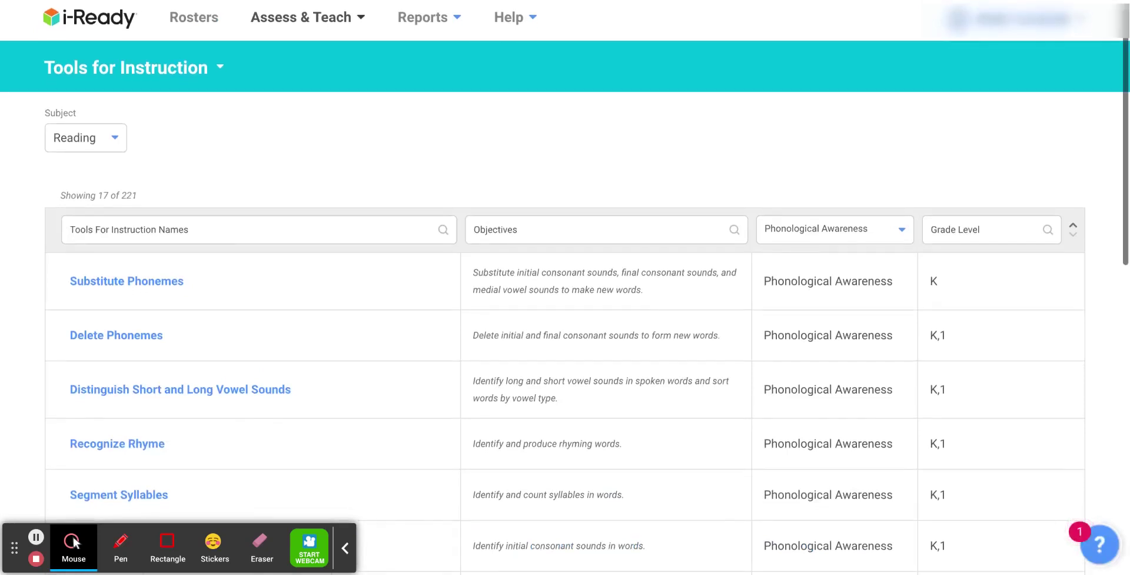
scroll(565, 295, down, 1)
scroll(565, 294, down, 2)
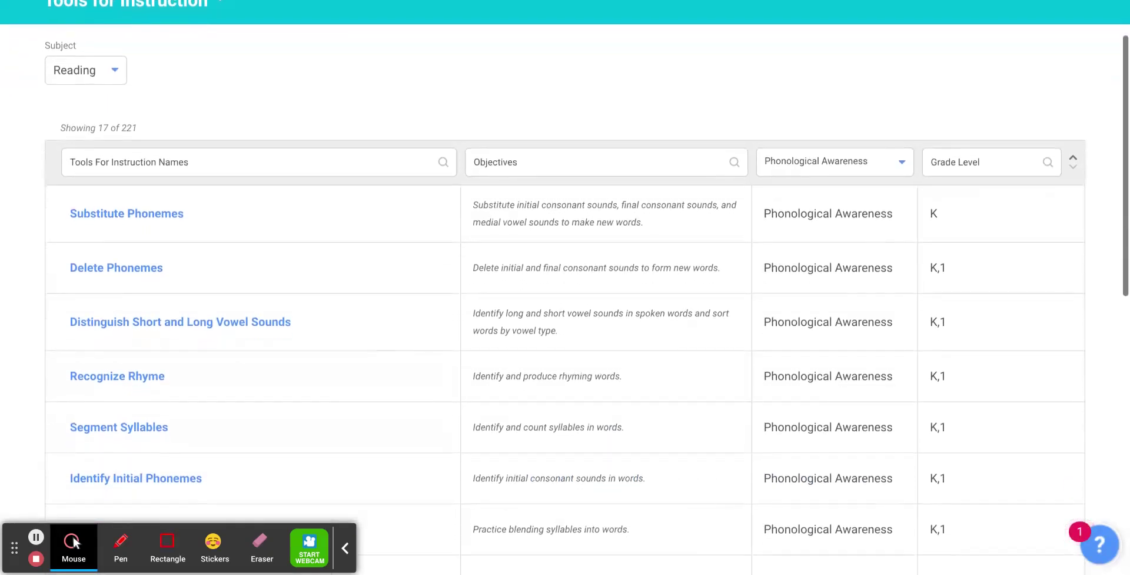
scroll(85, 349, up, 1)
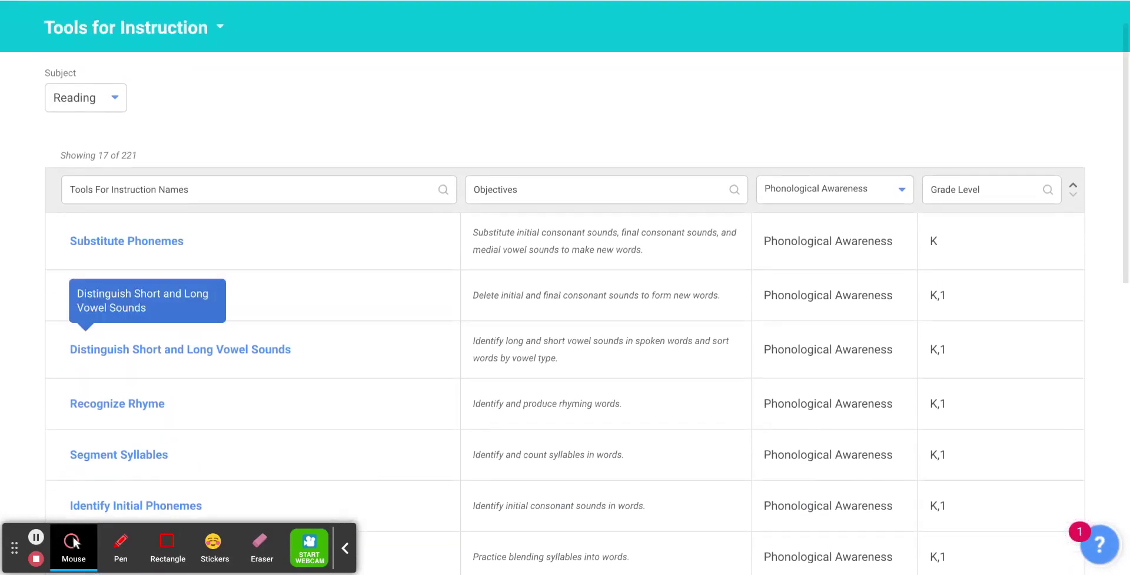
scroll(85, 350, down, 7)
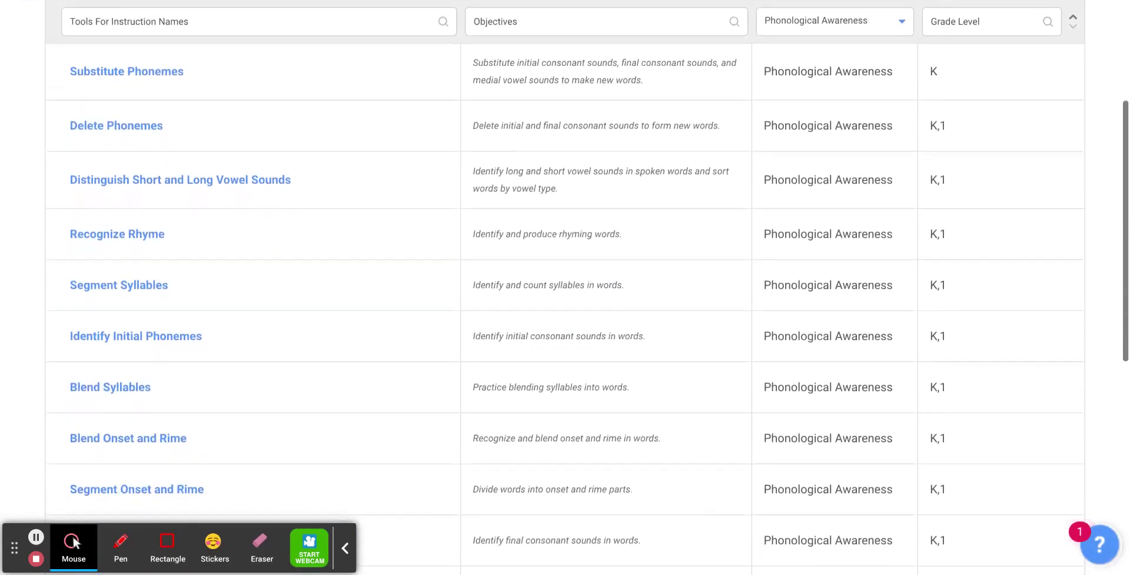
scroll(566, 306, down, 4)
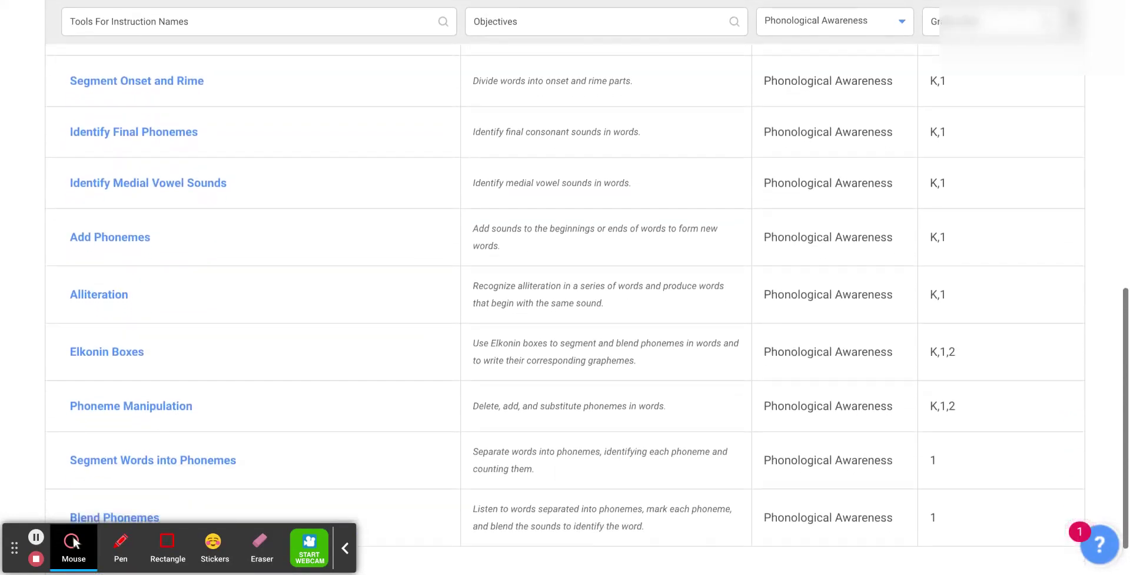
scroll(565, 294, up, 10)
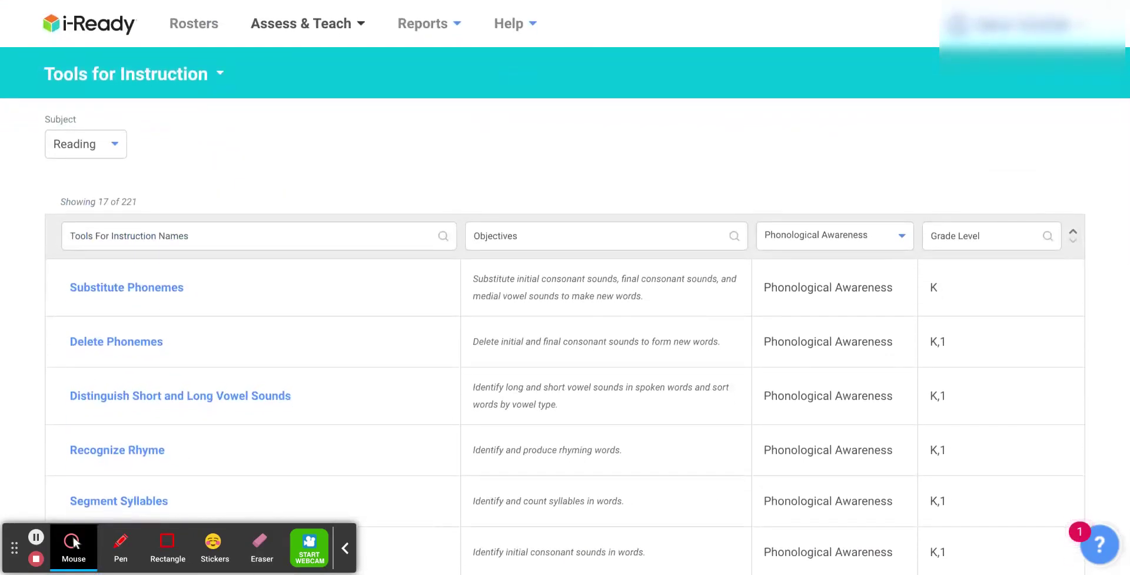